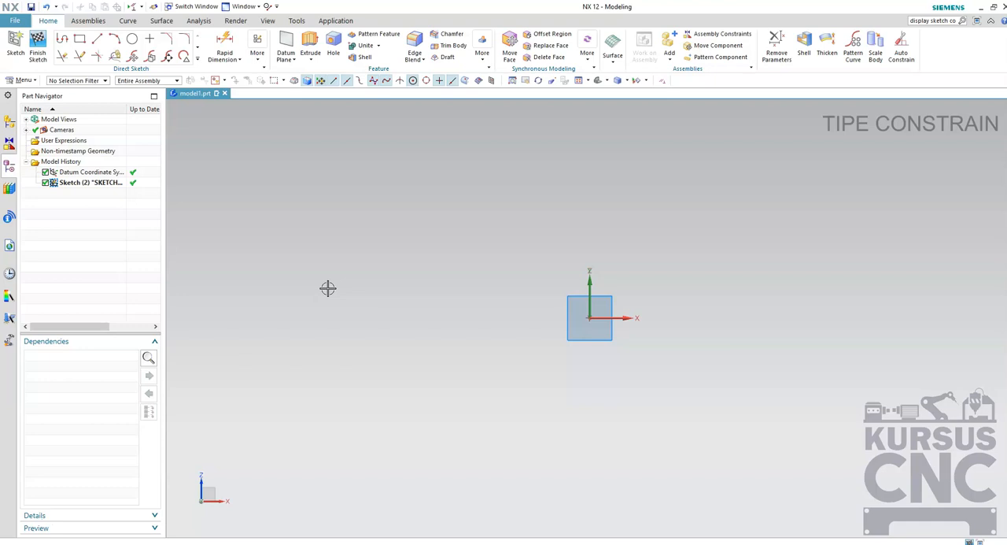
pyautogui.click(258, 55)
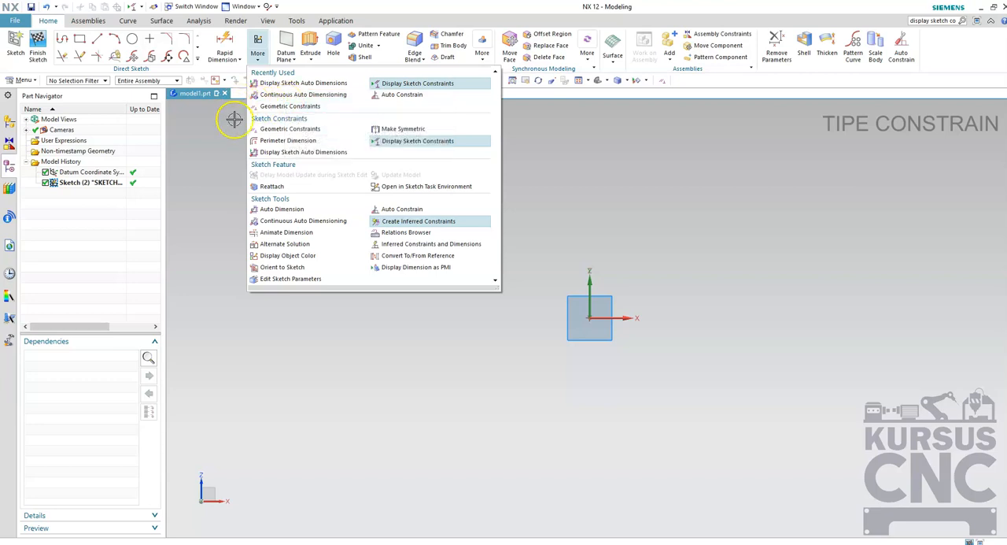
pyautogui.click(372, 382)
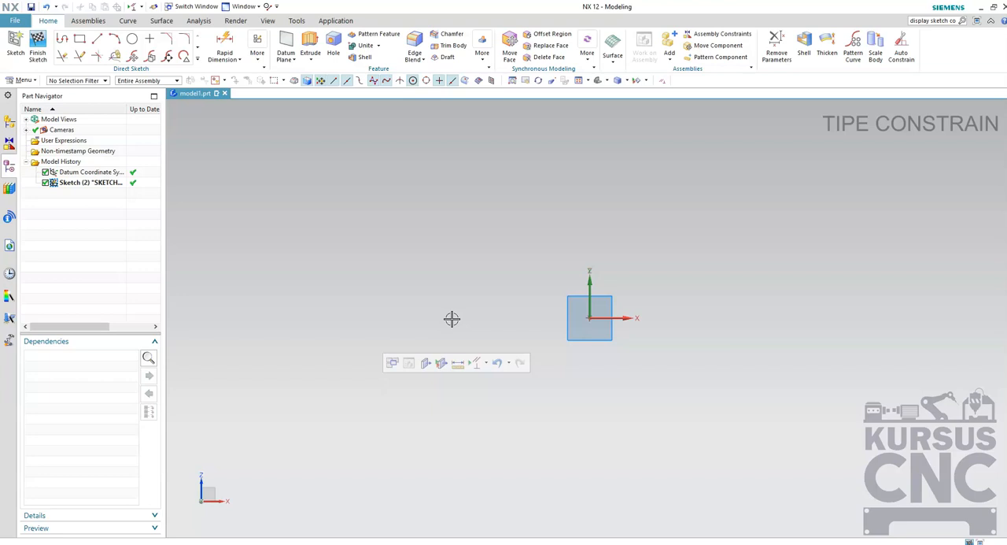
# Sketch two separate slanted lines, one rising to the left of the origin and one falling gently below the origin.
pyautogui.click(97, 39)
pyautogui.click(372, 354)
pyautogui.click(472, 224)
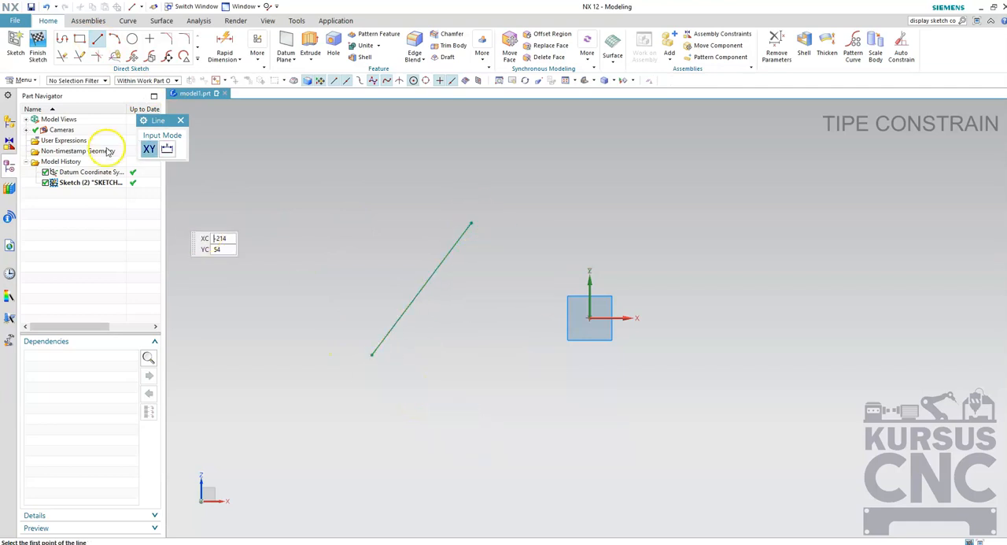
pyautogui.click(486, 420)
pyautogui.click(657, 457)
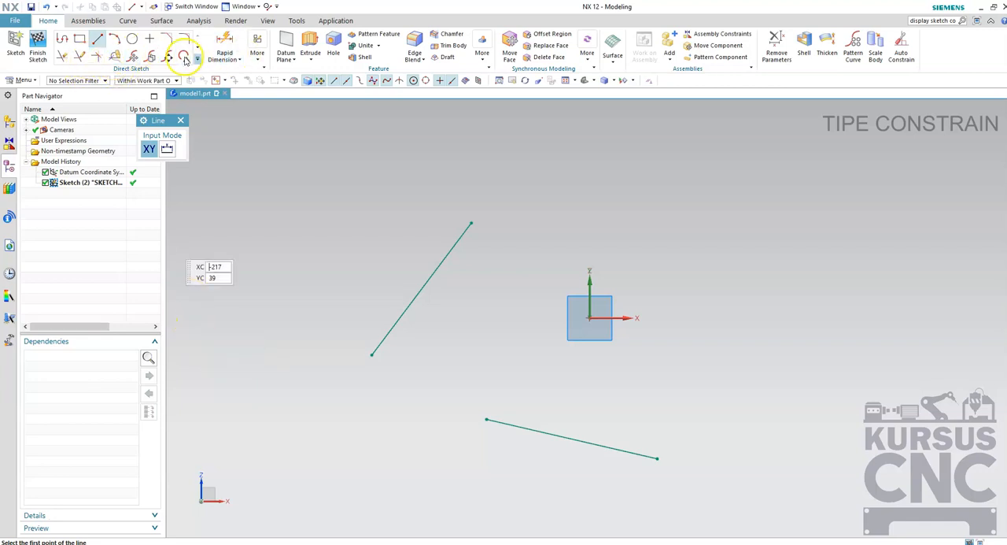
# Turn off Display Sketch Constraints for the sketch.
pyautogui.click(256, 60)
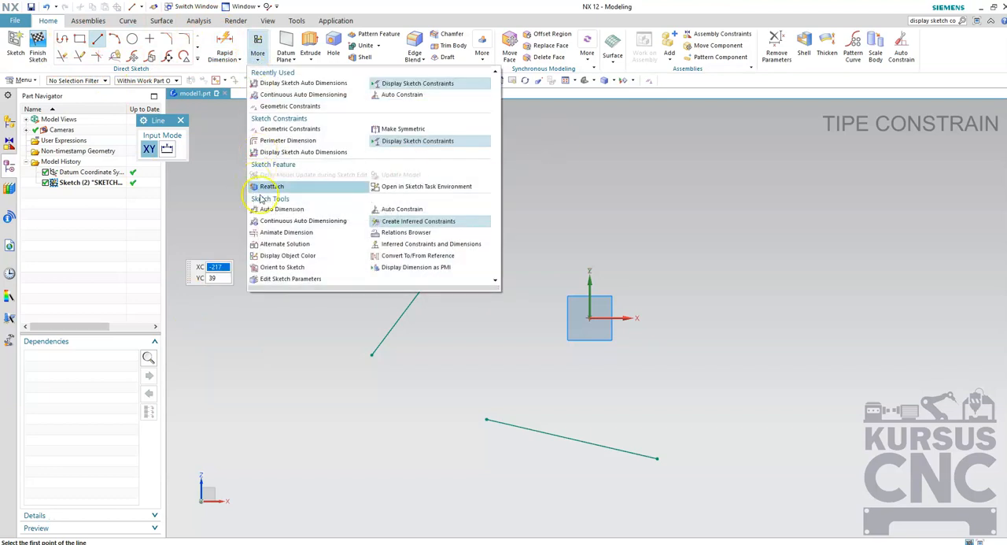
pyautogui.click(22, 81)
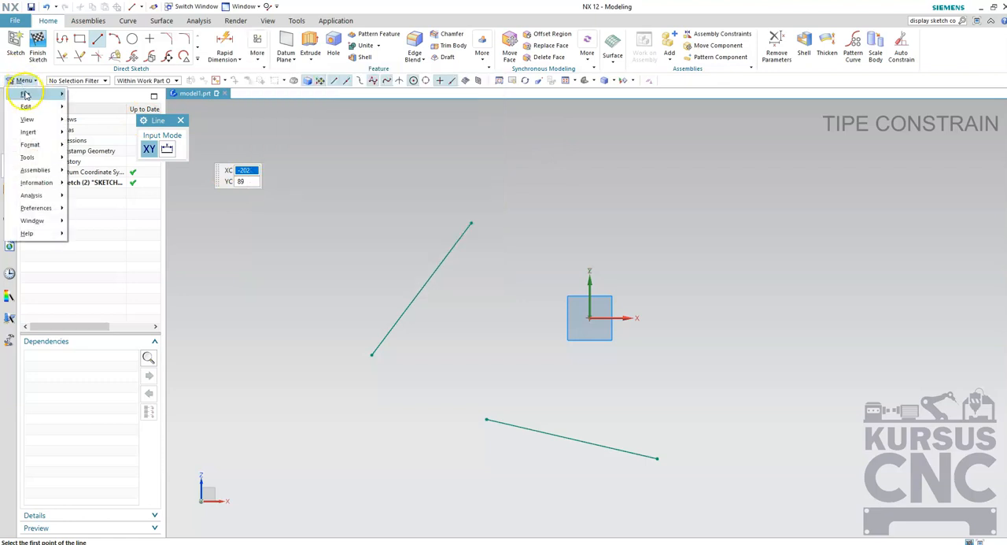
pyautogui.moveTo(29, 157)
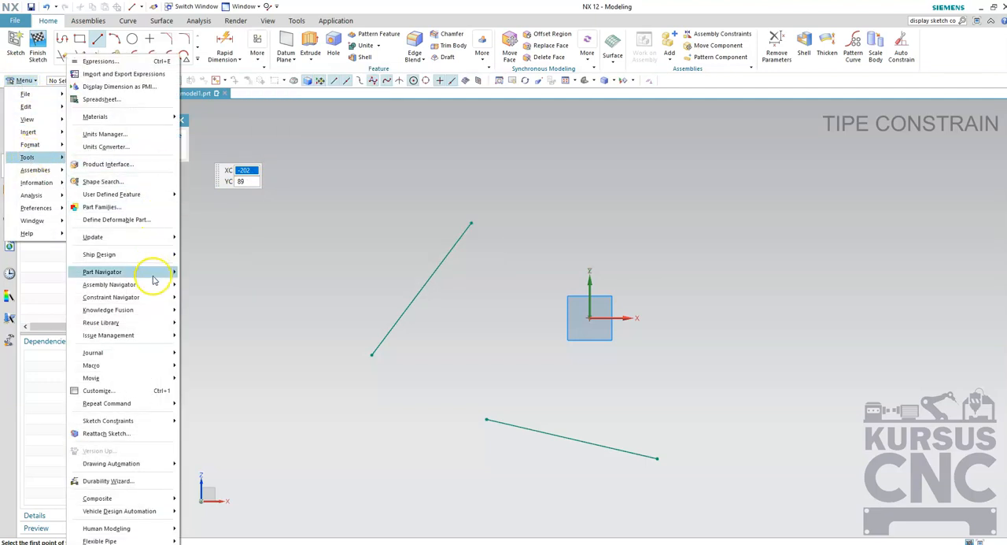
pyautogui.moveTo(150, 284)
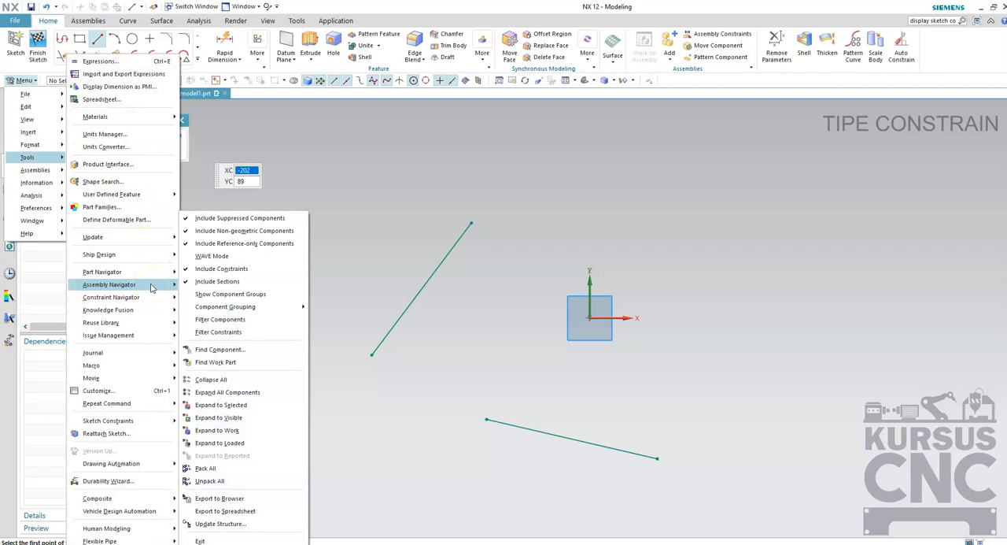
pyautogui.moveTo(117, 423)
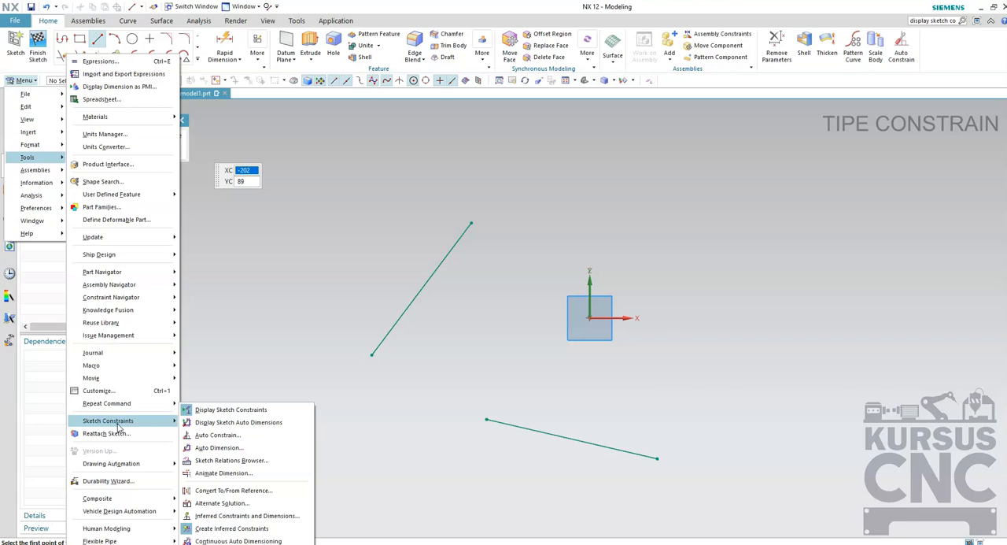
pyautogui.click(214, 410)
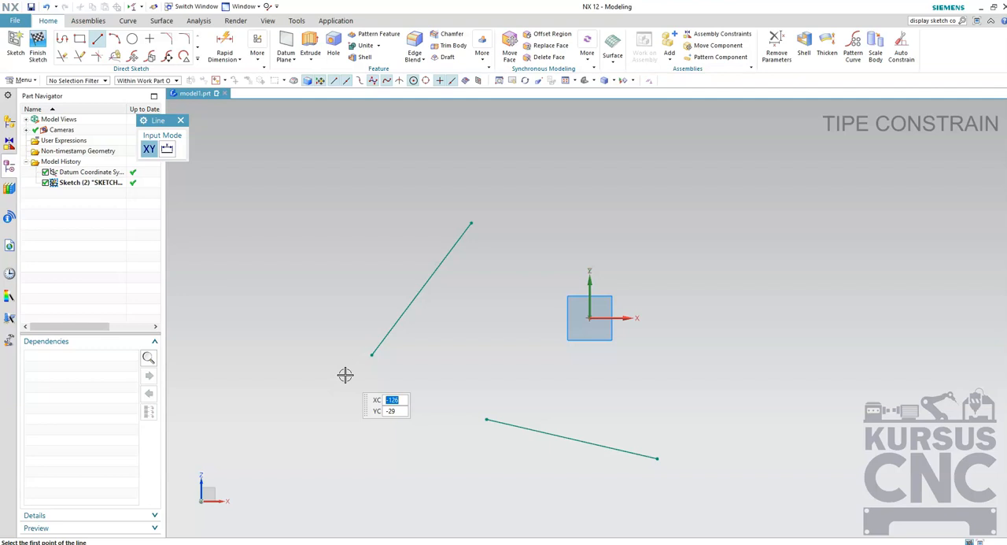
# Exit the Line command and reposition the rising line by moving its upper endpoint and the line itself.
pyautogui.click(180, 121)
pyautogui.moveTo(471, 224)
pyautogui.mouseDown()
pyautogui.moveTo(290, 214)
pyautogui.moveTo(380, 215)
pyautogui.moveTo(404, 398)
pyautogui.moveTo(426, 224)
pyautogui.moveTo(273, 364)
pyautogui.moveTo(315, 438)
pyautogui.moveTo(412, 281)
pyautogui.moveTo(341, 438)
pyautogui.moveTo(360, 250)
pyautogui.moveTo(425, 403)
pyautogui.moveTo(398, 423)
pyautogui.moveTo(327, 249)
pyautogui.moveTo(412, 268)
pyautogui.moveTo(376, 418)
pyautogui.moveTo(449, 304)
pyautogui.moveTo(369, 298)
pyautogui.moveTo(289, 411)
pyautogui.moveTo(343, 266)
pyautogui.moveTo(355, 405)
pyautogui.moveTo(338, 240)
pyautogui.moveTo(389, 461)
pyautogui.moveTo(407, 340)
pyautogui.moveTo(351, 299)
pyautogui.moveTo(391, 299)
pyautogui.moveTo(456, 276)
pyautogui.moveTo(341, 246)
pyautogui.moveTo(427, 254)
pyautogui.moveTo(532, 112)
pyautogui.moveTo(440, 286)
pyautogui.moveTo(527, 159)
pyautogui.moveTo(476, 236)
pyautogui.mouseUp()
pyautogui.moveTo(432, 286)
pyautogui.mouseDown()
pyautogui.moveTo(468, 252)
pyautogui.moveTo(369, 270)
pyautogui.moveTo(420, 283)
pyautogui.moveTo(409, 270)
pyautogui.mouseUp()
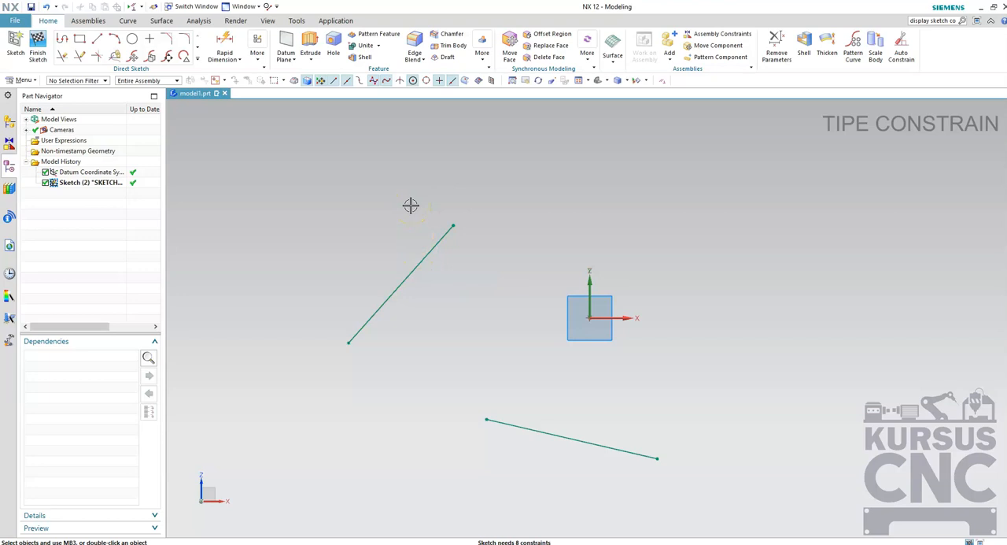
# Apply a Horizontal geometric constraint to the rising line left of the origin.
pyautogui.click(480, 66)
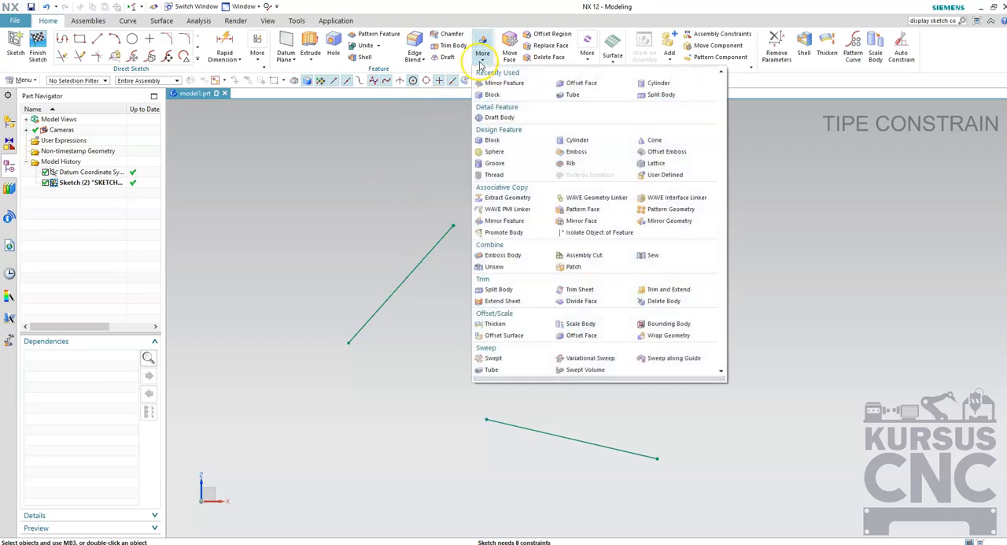
pyautogui.click(257, 55)
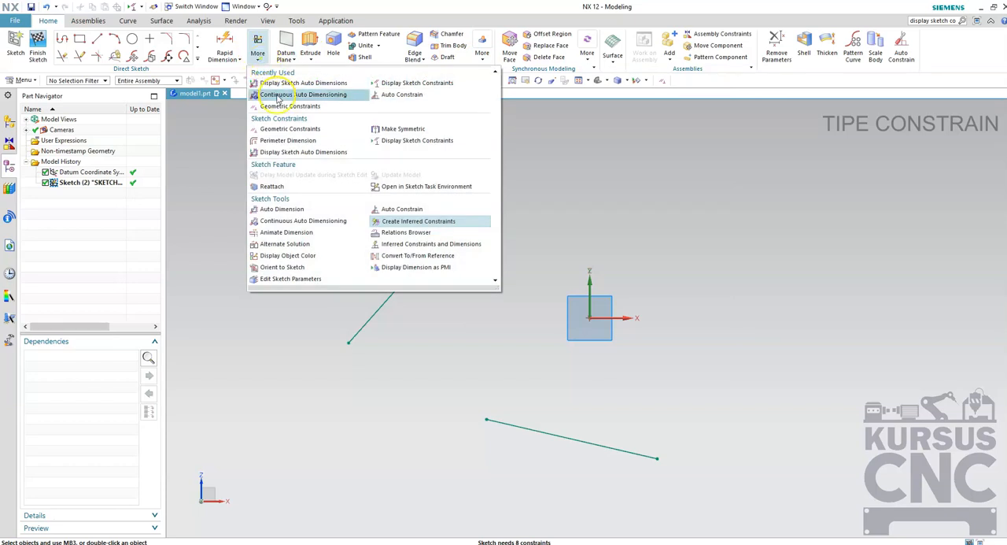
pyautogui.click(289, 128)
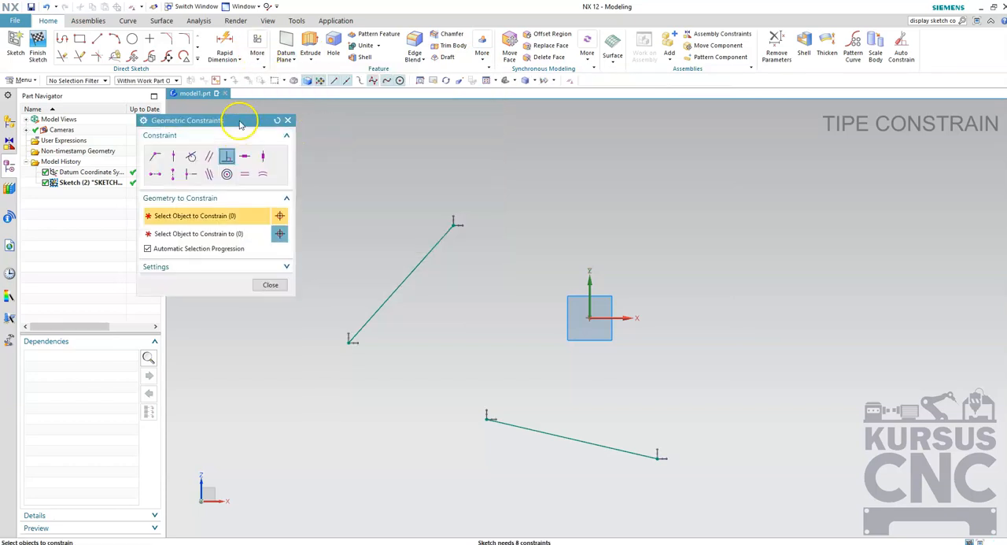
pyautogui.moveTo(238, 120); pyautogui.dragTo(158, 105)
pyautogui.click(162, 146)
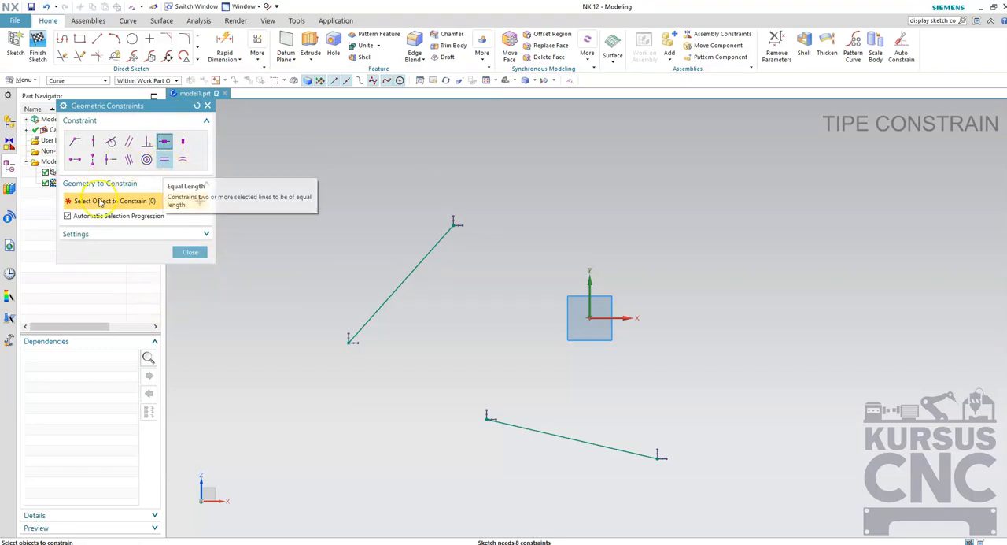
pyautogui.click(169, 145)
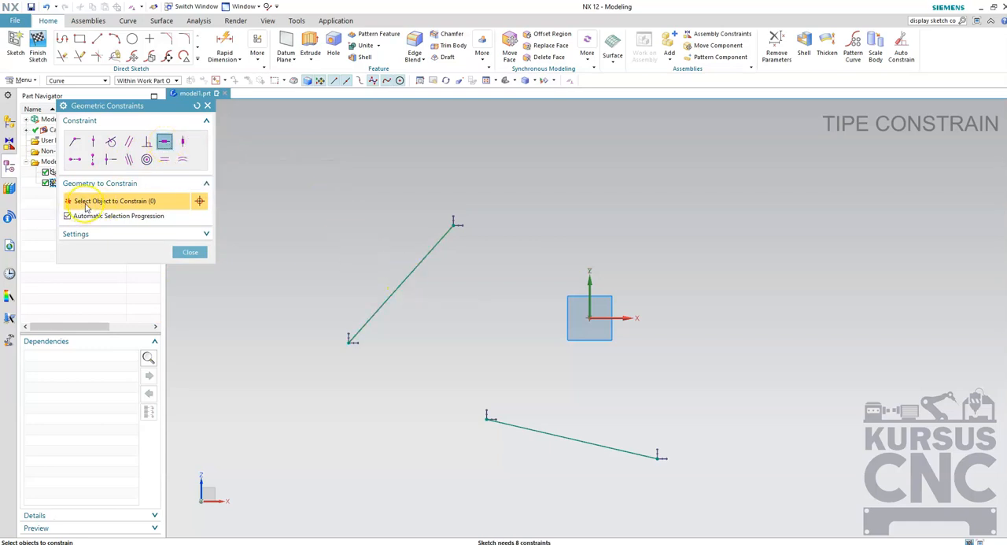
pyautogui.click(407, 271)
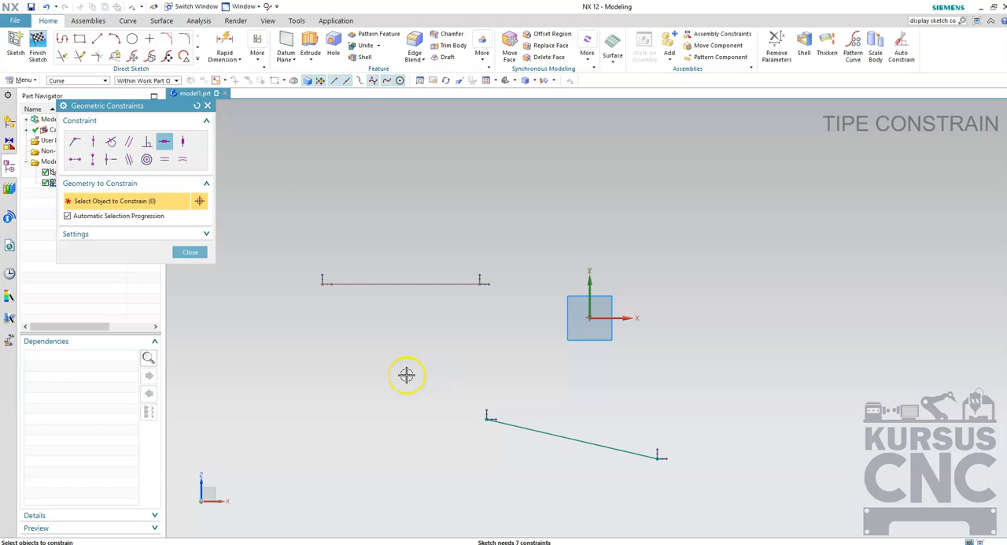
pyautogui.click(190, 252)
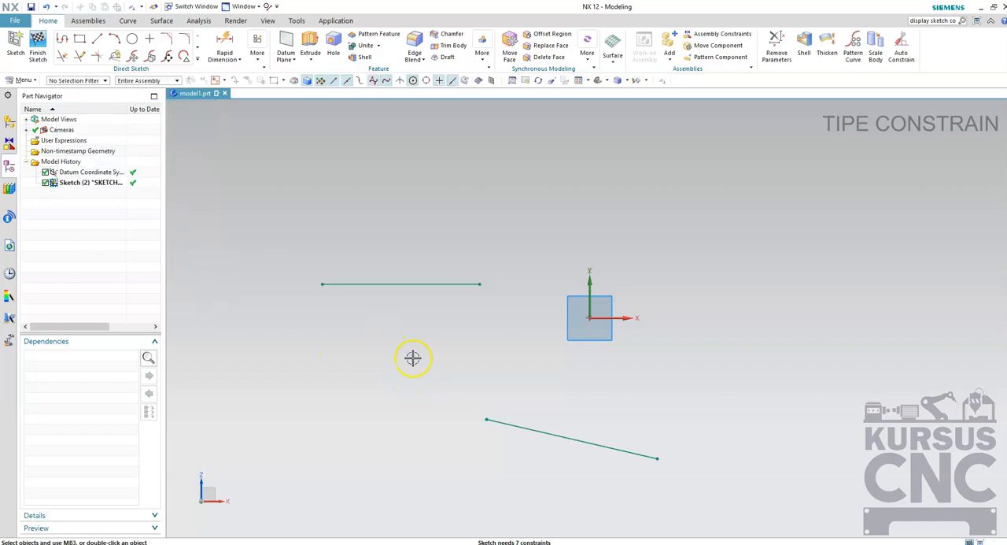
# Move the horizontal line's right endpoint up and outward to lengthen and raise the line.
pyautogui.click(360, 285)
pyautogui.moveTo(481, 284); pyautogui.dragTo(519, 248)
pyautogui.click(397, 344)
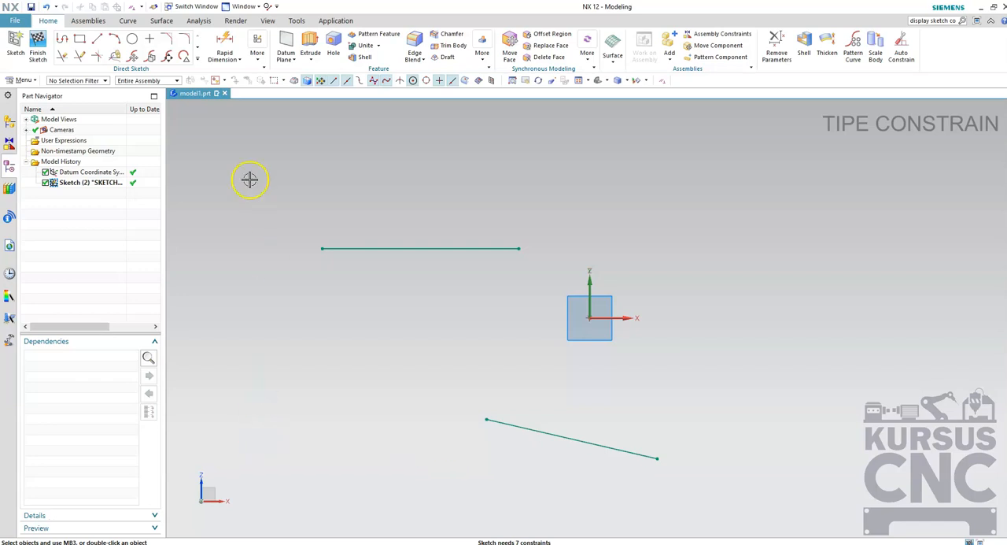
# Constrain the horizontal line and the lower slanted line to be parallel, turning off Automatic Selection Progression.
pyautogui.rightClick(229, 198)
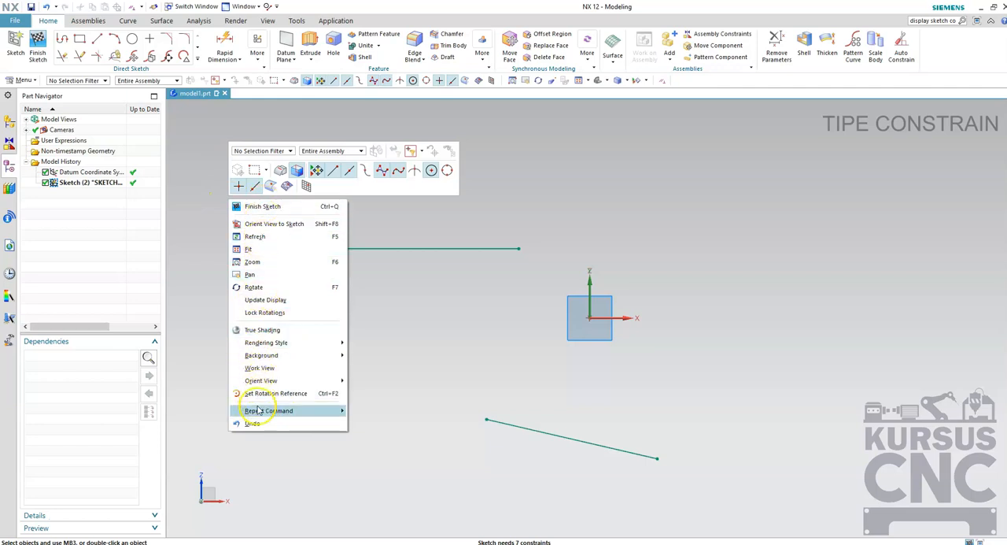
pyautogui.moveTo(268, 410)
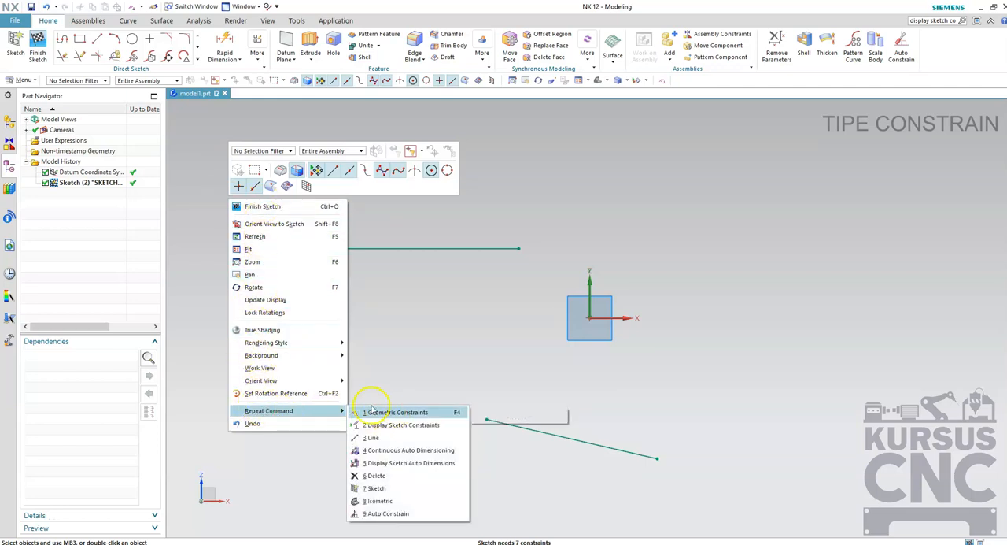
pyautogui.click(393, 413)
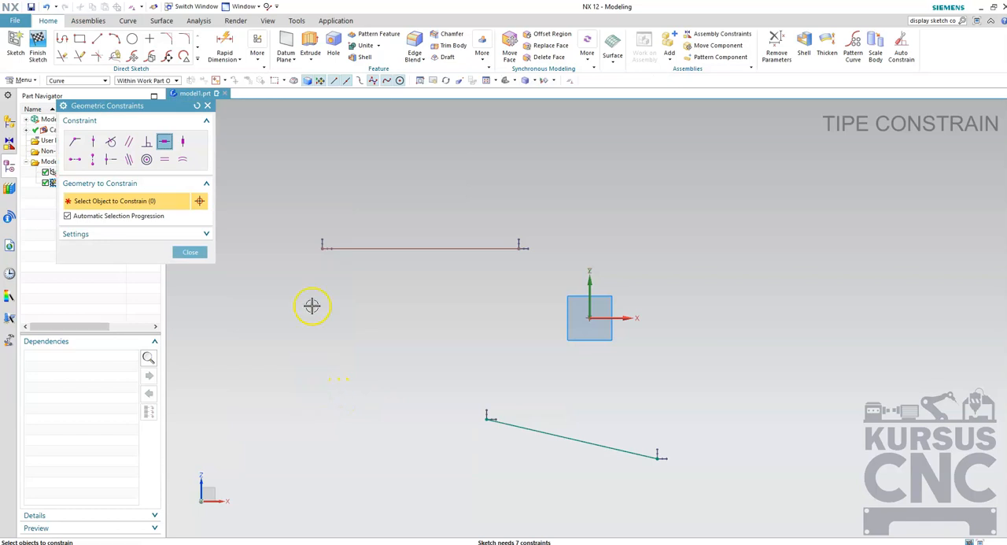
pyautogui.click(129, 143)
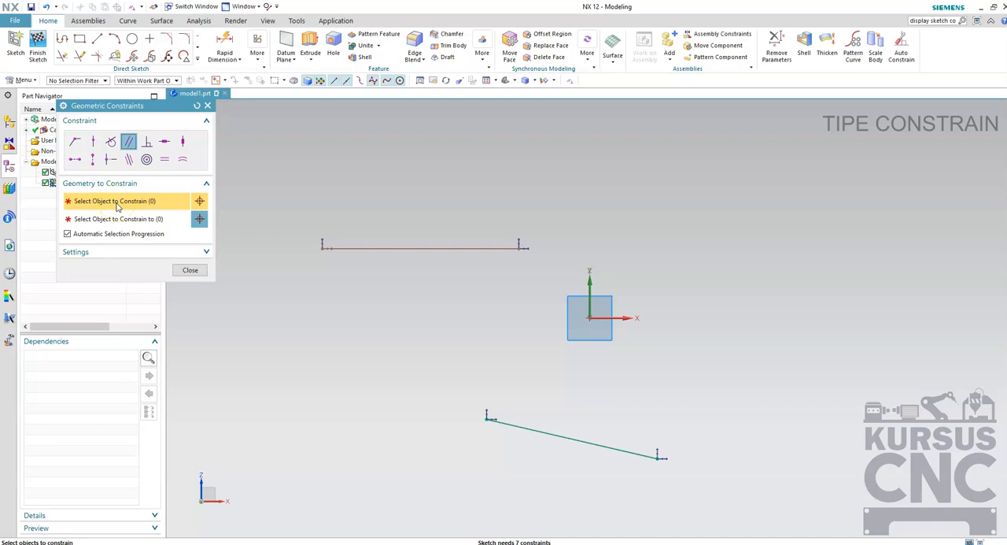
pyautogui.click(75, 140)
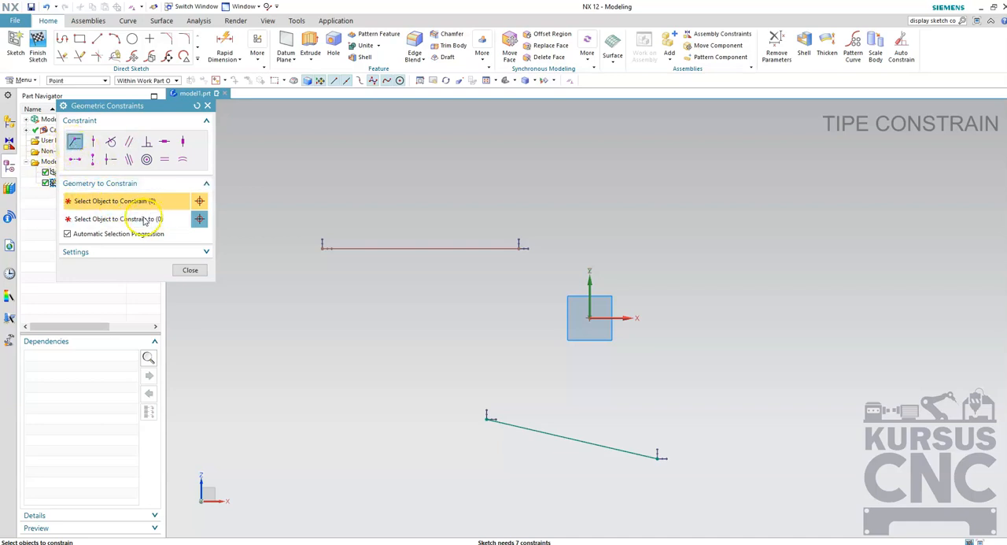
pyautogui.click(164, 140)
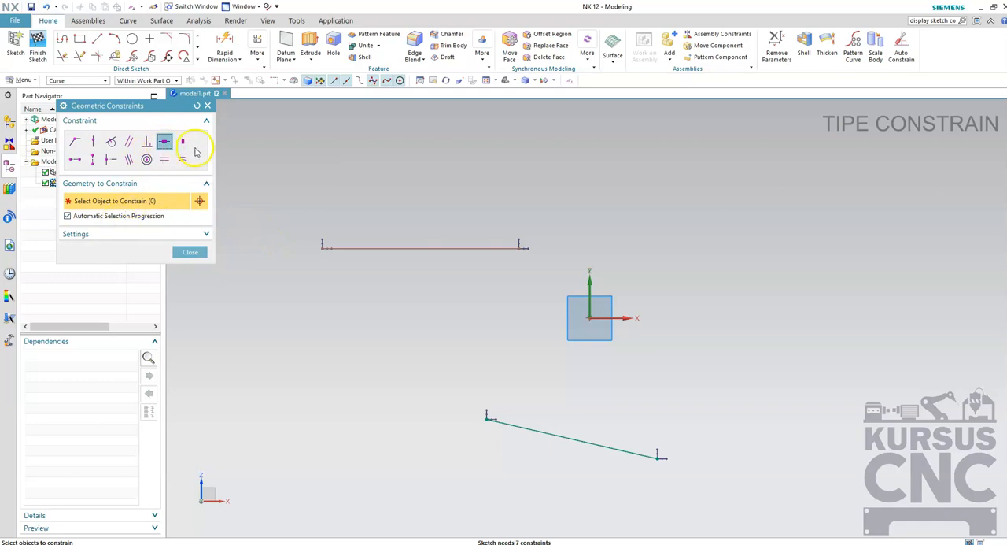
pyautogui.click(93, 143)
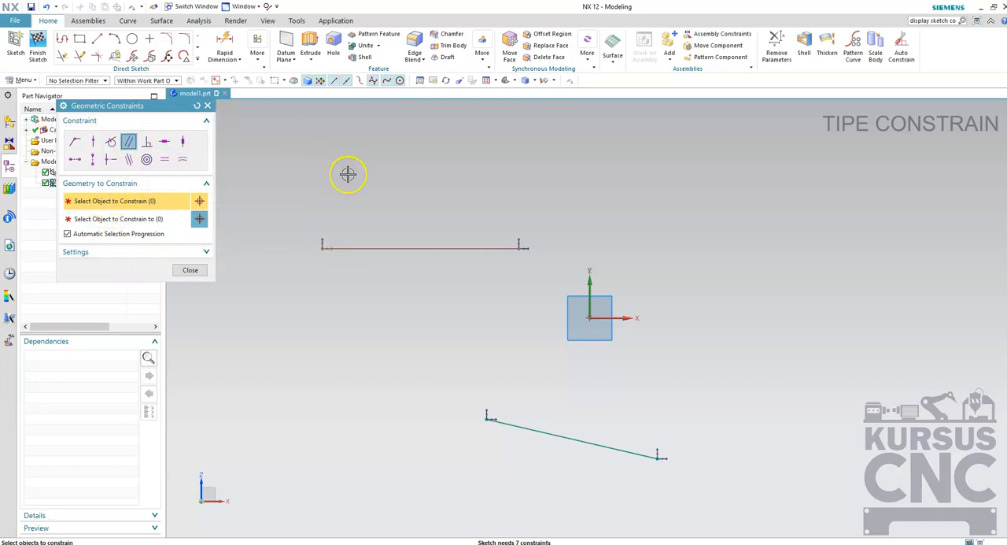
pyautogui.click(358, 247)
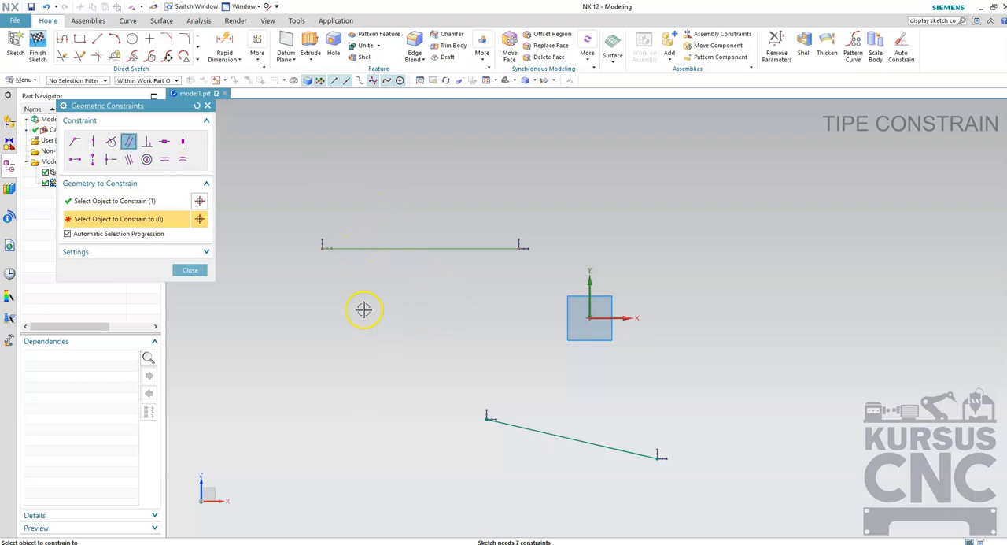
pyautogui.click(66, 234)
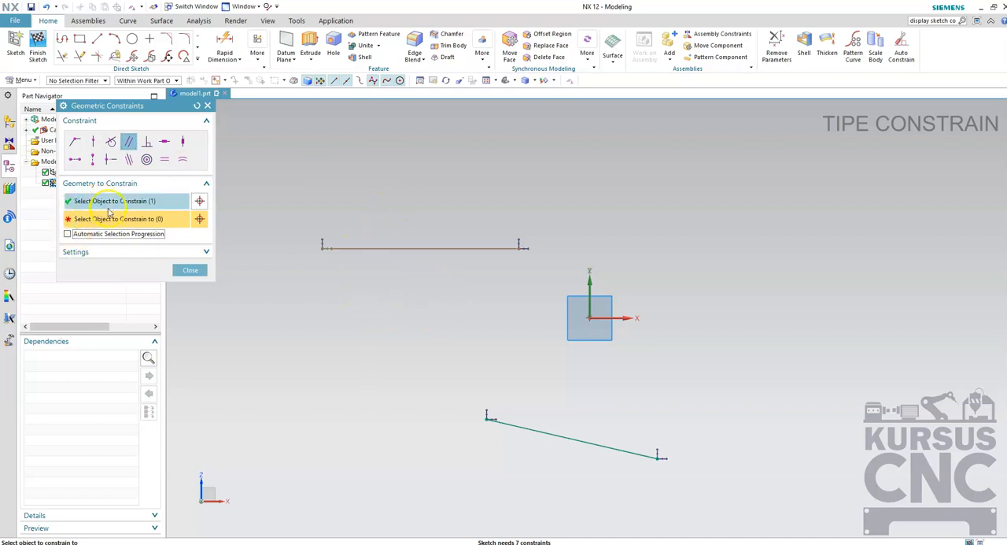
pyautogui.click(538, 429)
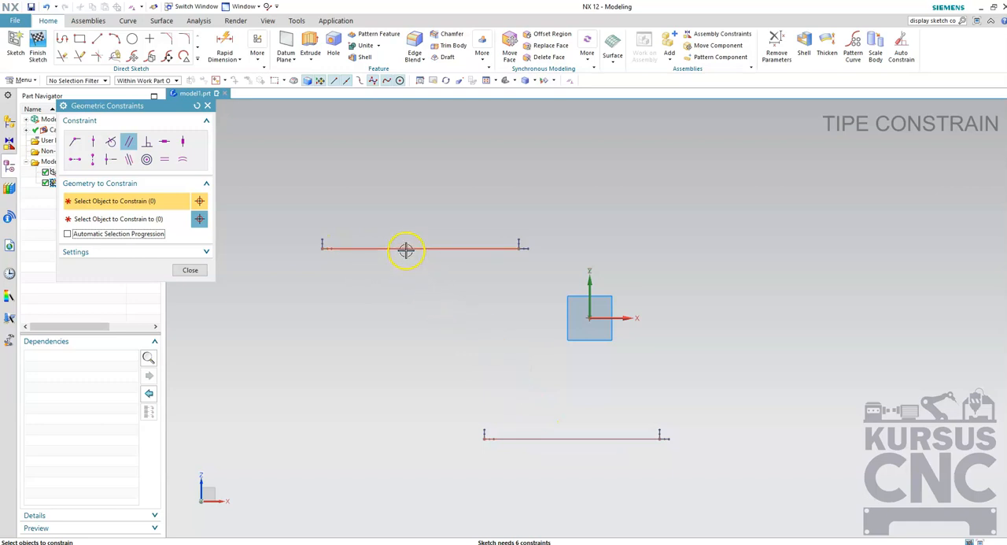
# Apply an Equal Length constraint between the upper and lower lines.
pyautogui.click(164, 159)
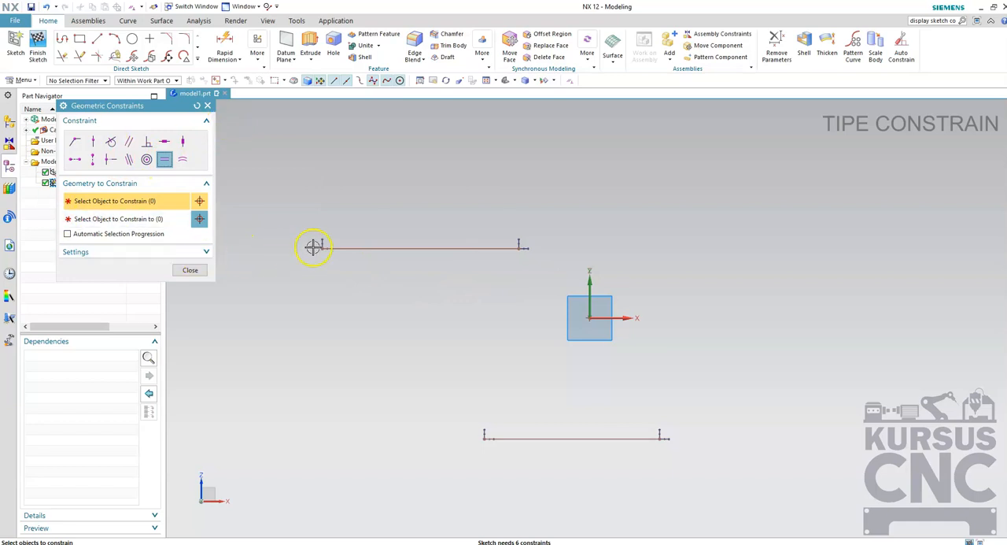
pyautogui.click(375, 248)
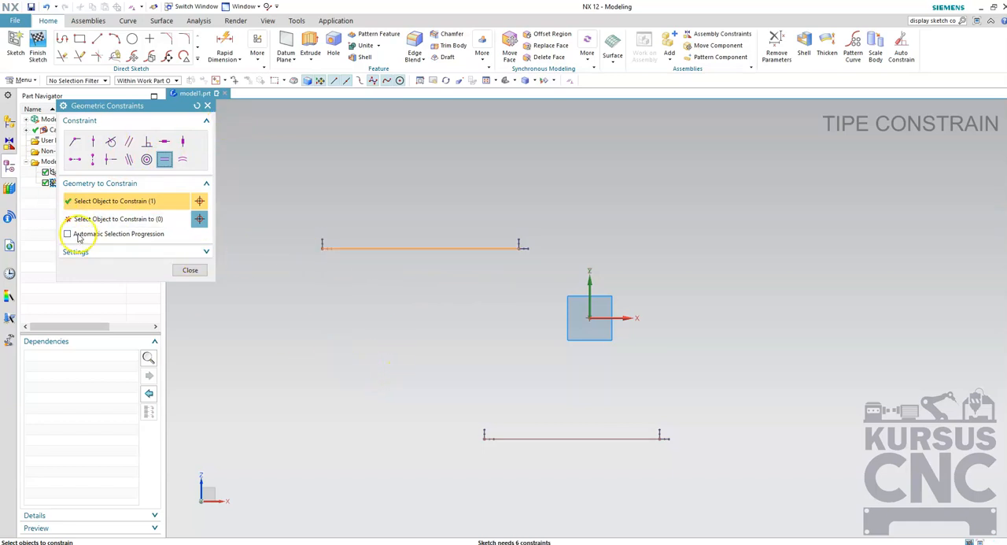
pyautogui.click(108, 221)
pyautogui.click(527, 437)
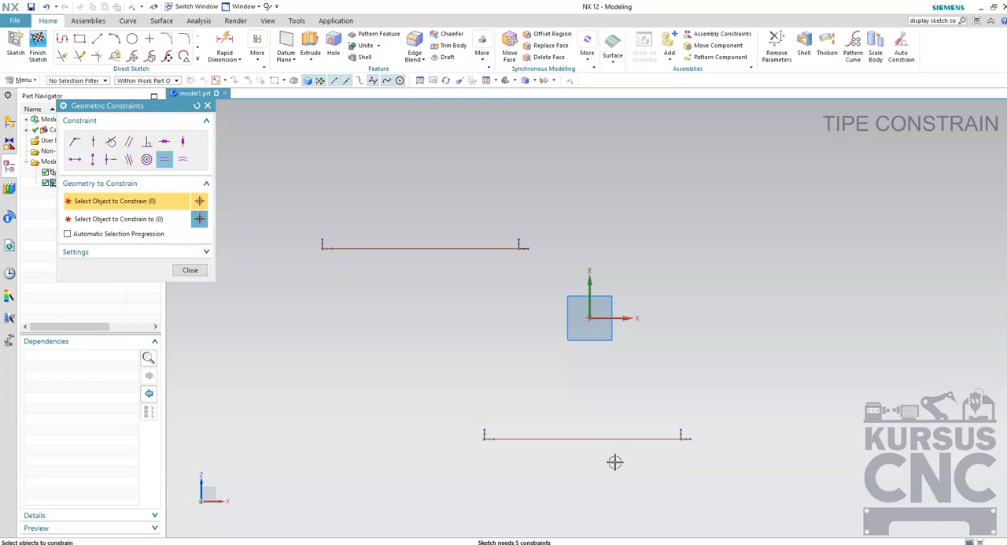
# Apply a Coincident constraint between the upper line's left endpoint and the sketch origin.
pyautogui.click(79, 147)
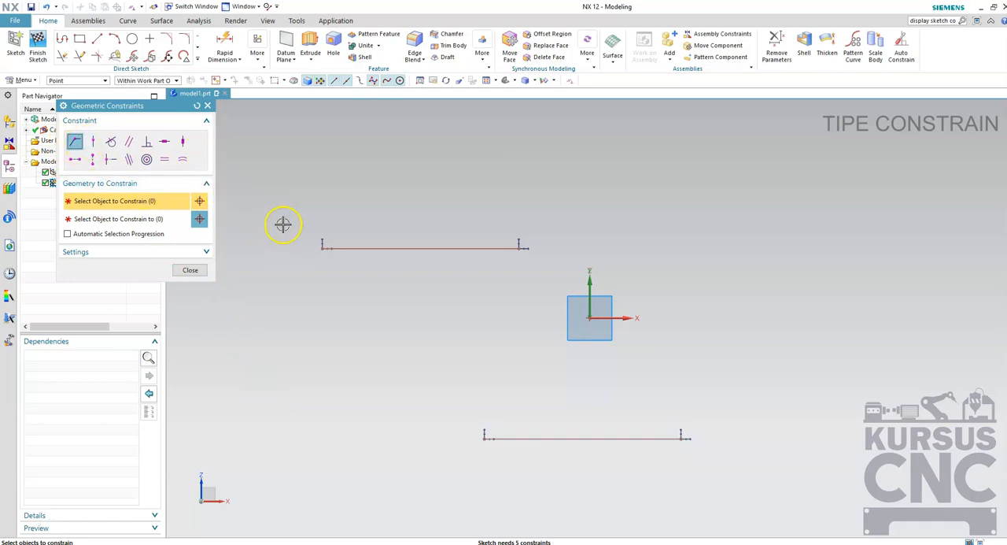
pyautogui.click(321, 248)
pyautogui.click(122, 219)
pyautogui.scroll(5, 596, 335)
pyautogui.click(579, 277)
pyautogui.scroll(1, 493, 329)
pyautogui.scroll(-5, 494, 329)
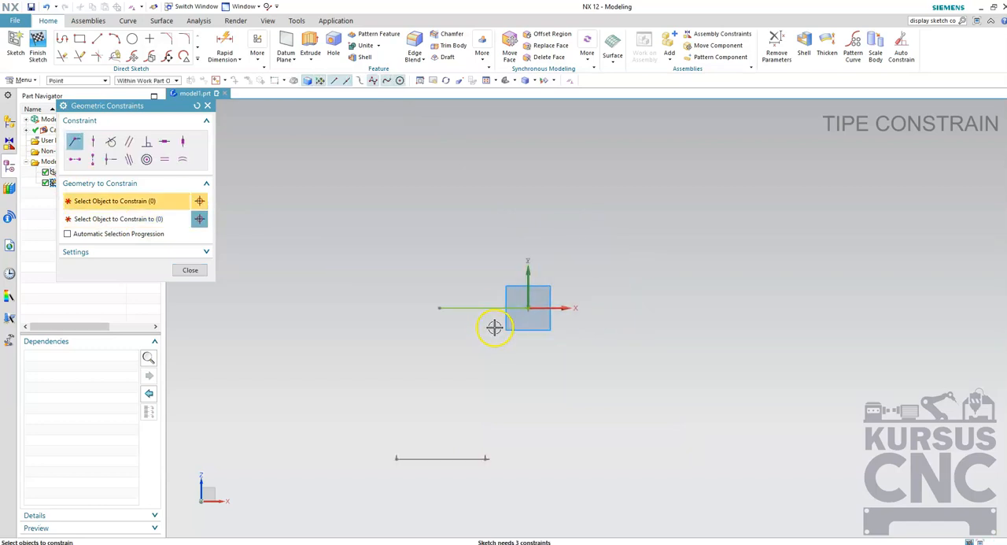
# Close the constraint settings and move the upper line's free endpoint across the origin to the positive X side, lengthening the line.
pyautogui.click(192, 270)
pyautogui.click(443, 306)
pyautogui.moveTo(440, 306)
pyautogui.mouseDown()
pyautogui.moveTo(310, 307)
pyautogui.moveTo(701, 307)
pyautogui.moveTo(361, 336)
pyautogui.moveTo(670, 319)
pyautogui.moveTo(288, 322)
pyautogui.moveTo(706, 321)
pyautogui.moveTo(603, 339)
pyautogui.moveTo(684, 338)
pyautogui.moveTo(399, 346)
pyautogui.moveTo(729, 352)
pyautogui.mouseUp()
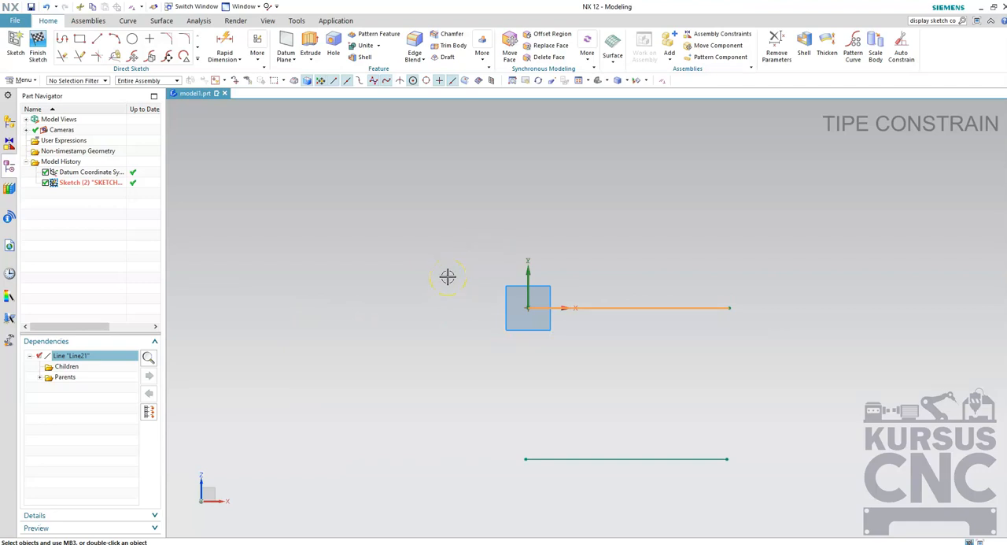
pyautogui.rightClick(384, 300)
pyautogui.moveTo(427, 512)
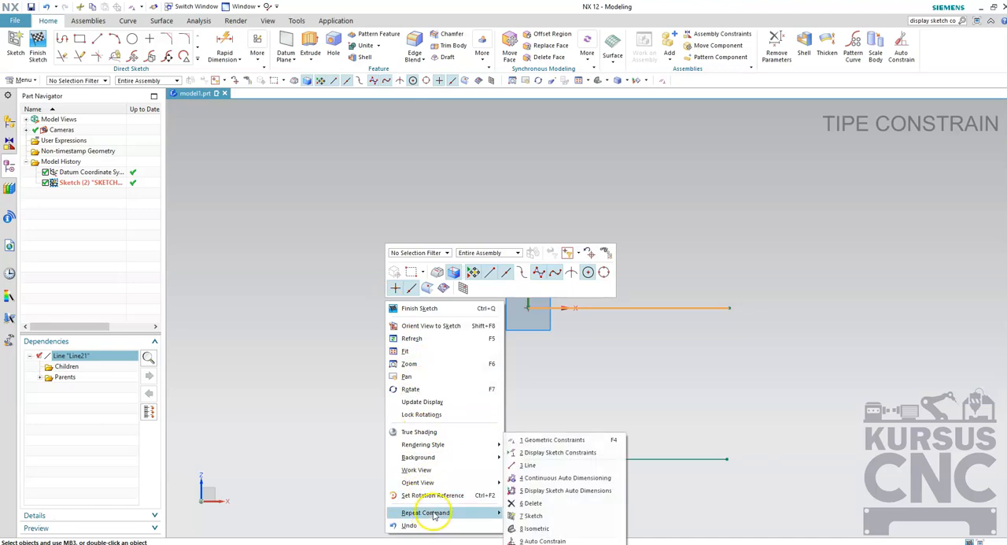
pyautogui.click(528, 439)
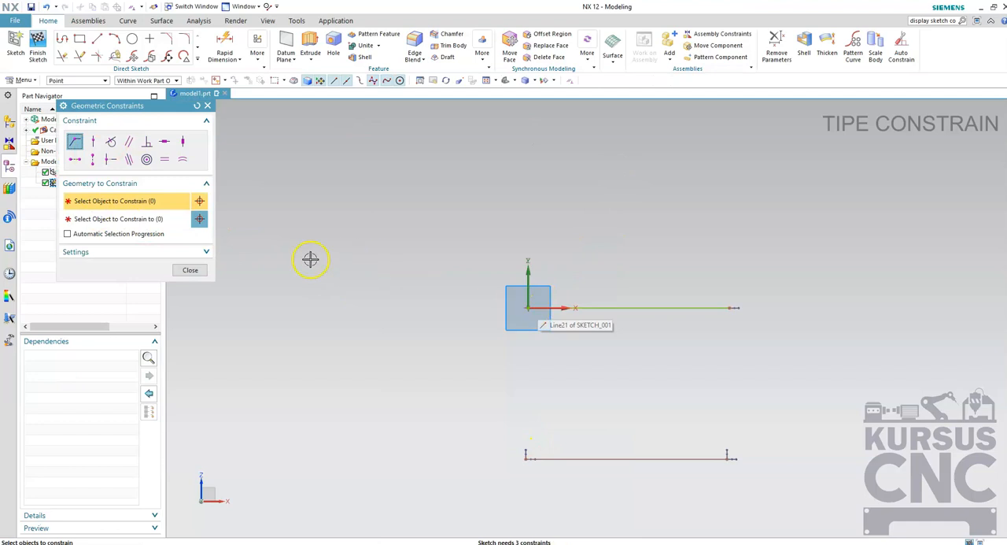
pyautogui.click(190, 270)
# Stretch the upper line farther along positive X, and shift the lower line up and toward negative X.
pyautogui.moveTo(608, 308)
pyautogui.mouseDown()
pyautogui.moveTo(625, 283)
pyautogui.moveTo(451, 353)
pyautogui.moveTo(687, 339)
pyautogui.mouseUp()
pyautogui.moveTo(623, 461); pyautogui.dragTo(625, 393)
pyautogui.moveTo(630, 402)
pyautogui.mouseDown()
pyautogui.moveTo(603, 245)
pyautogui.moveTo(357, 234)
pyautogui.moveTo(490, 189)
pyautogui.moveTo(507, 385)
pyautogui.moveTo(532, 229)
pyautogui.moveTo(357, 436)
pyautogui.moveTo(726, 425)
pyautogui.moveTo(709, 253)
pyautogui.moveTo(383, 344)
pyautogui.moveTo(634, 470)
pyautogui.moveTo(587, 241)
pyautogui.moveTo(483, 456)
pyautogui.moveTo(551, 438)
pyautogui.mouseUp()
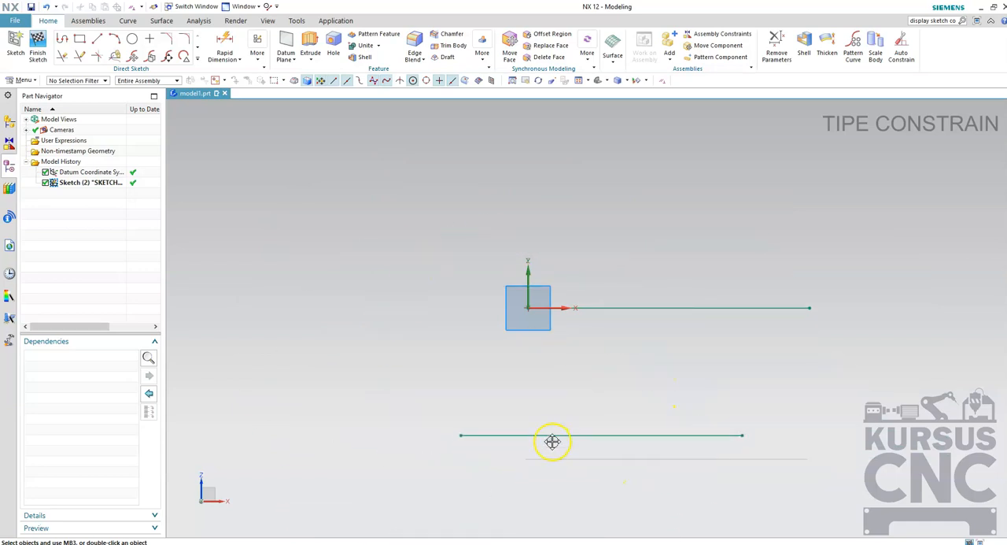
# Shorten the upper line to about 76 mm by moving its free endpoint toward the origin, and shift the lower line slightly up and left.
pyautogui.click(759, 309)
pyautogui.moveTo(807, 308)
pyautogui.mouseDown()
pyautogui.moveTo(679, 313)
pyautogui.moveTo(789, 313)
pyautogui.mouseUp()
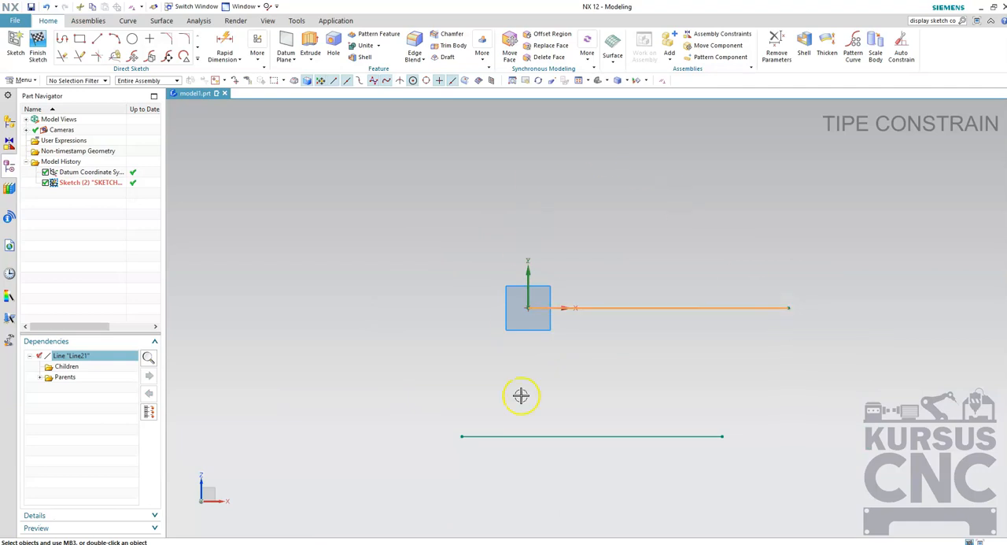
pyautogui.moveTo(673, 436)
pyautogui.mouseDown()
pyautogui.moveTo(585, 427)
pyautogui.moveTo(710, 431)
pyautogui.mouseUp()
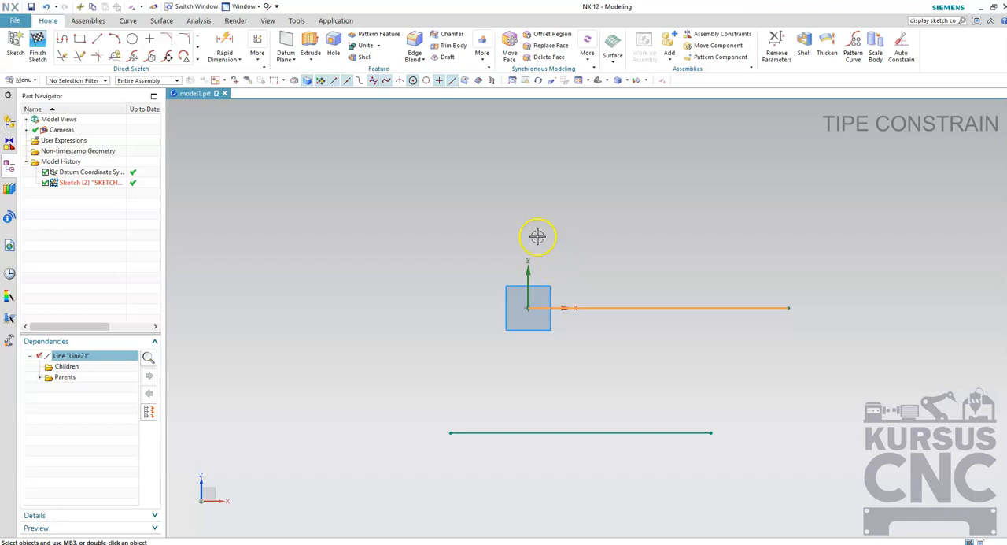
pyautogui.moveTo(789, 307)
pyautogui.mouseDown()
pyautogui.moveTo(675, 306)
pyautogui.moveTo(820, 300)
pyautogui.moveTo(698, 310)
pyautogui.moveTo(792, 310)
pyautogui.moveTo(552, 307)
pyautogui.moveTo(780, 309)
pyautogui.mouseUp()
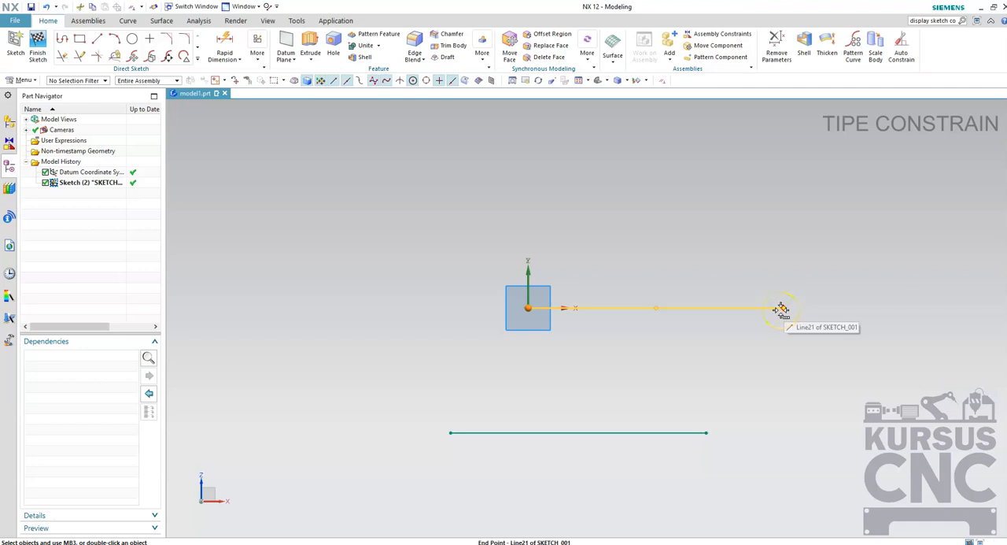
pyautogui.moveTo(782, 307)
pyautogui.mouseDown()
pyautogui.moveTo(865, 308)
pyautogui.moveTo(712, 316)
pyautogui.mouseUp()
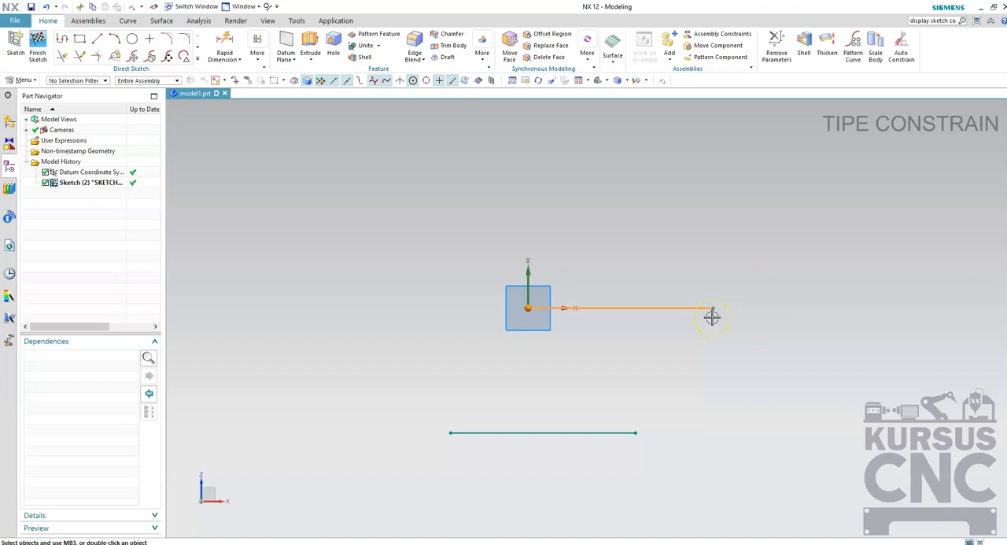
# Add a Rapid Dimension above the upper line and set its length to 100 mm.
pyautogui.click(227, 47)
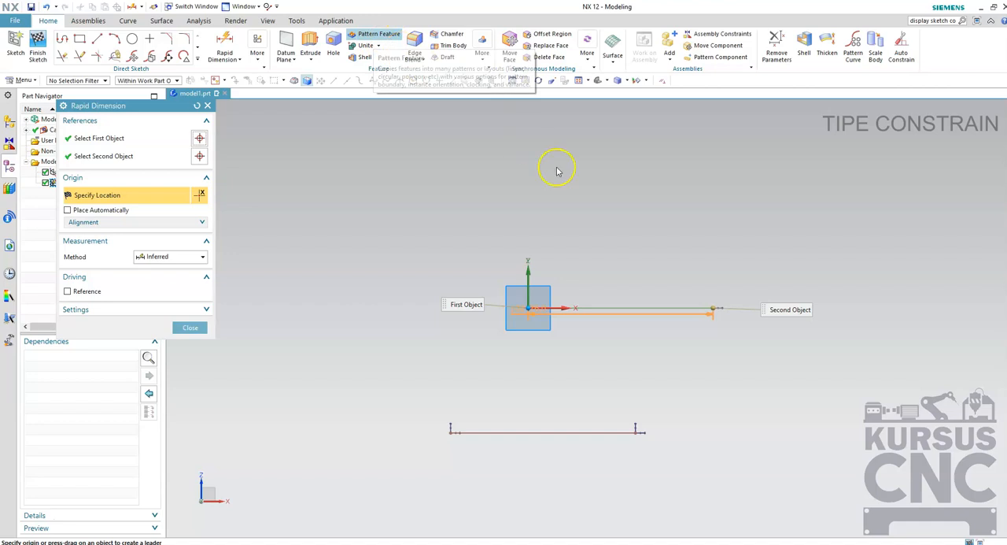
pyautogui.click(619, 194)
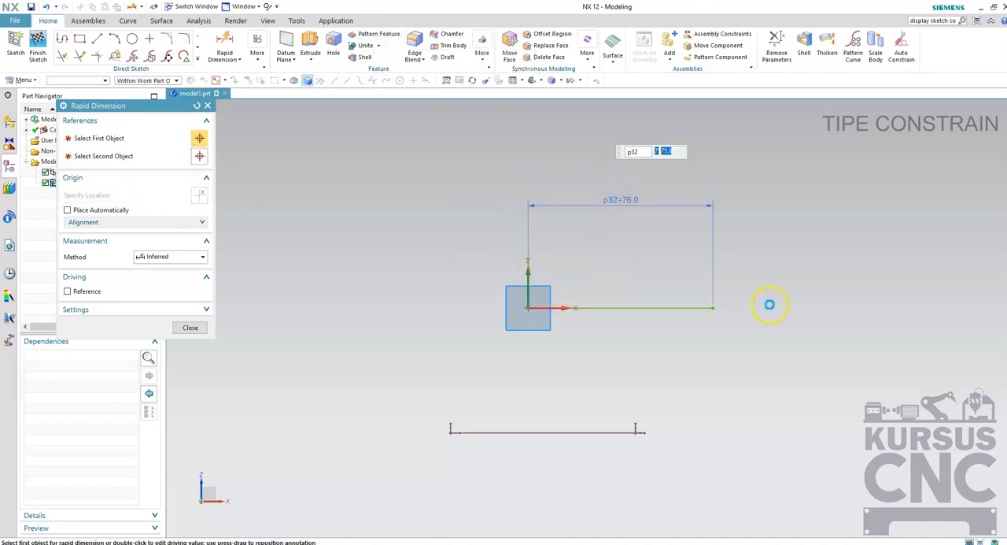
pyautogui.write('100')
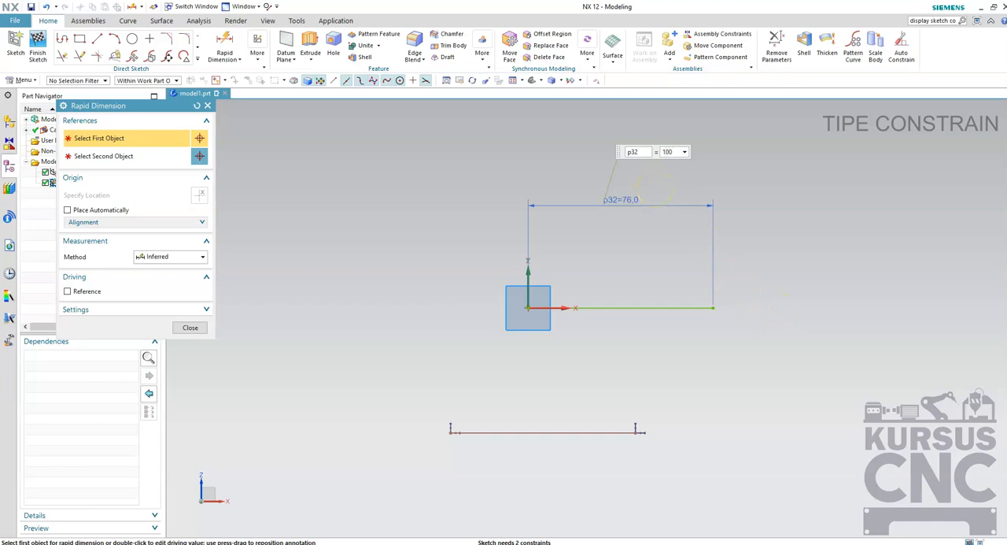
pyautogui.press('Return')
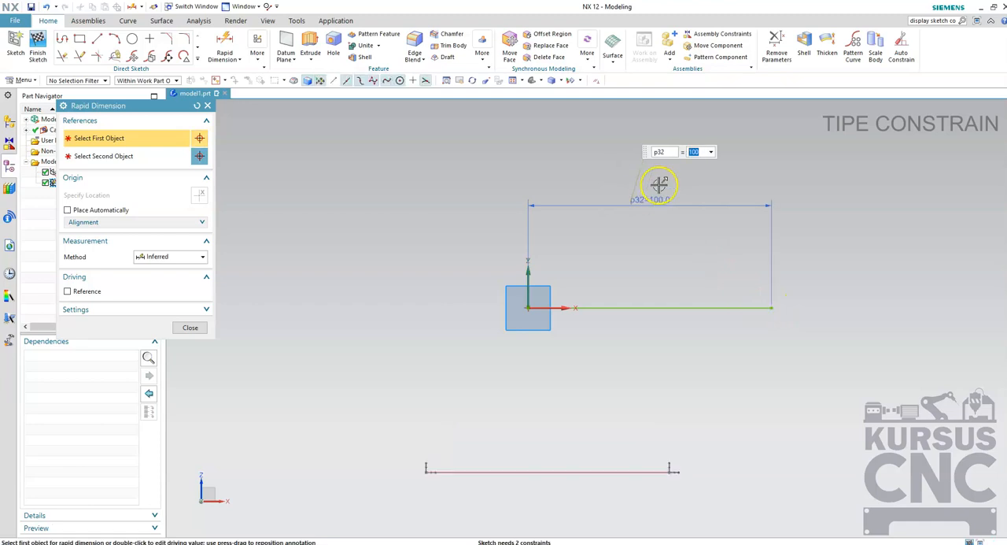
pyautogui.click(189, 328)
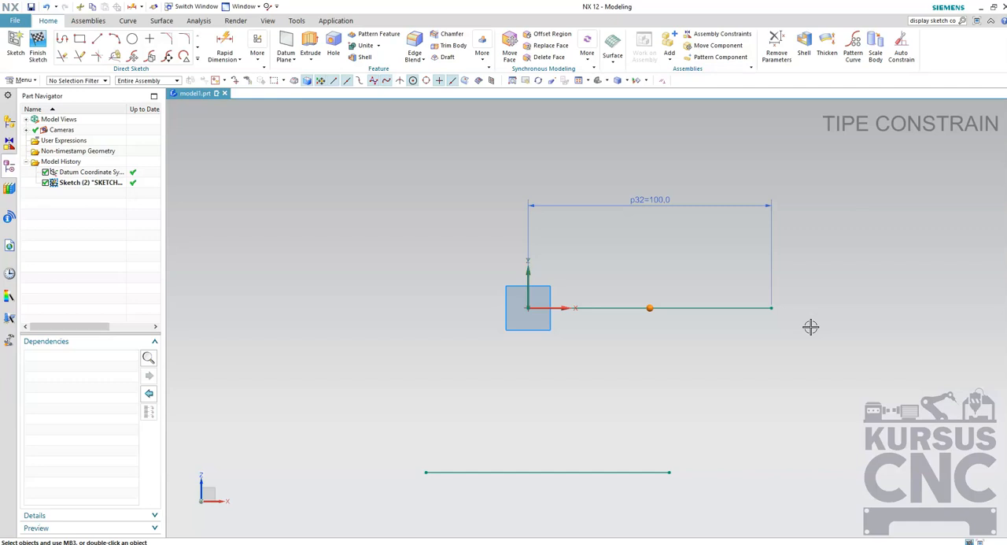
# Move the lower line up and to the right, closer to the upper line.
pyautogui.moveTo(461, 471)
pyautogui.mouseDown()
pyautogui.moveTo(394, 364)
pyautogui.moveTo(299, 171)
pyautogui.moveTo(661, 298)
pyautogui.moveTo(485, 501)
pyautogui.moveTo(432, 414)
pyautogui.moveTo(488, 416)
pyautogui.mouseUp()
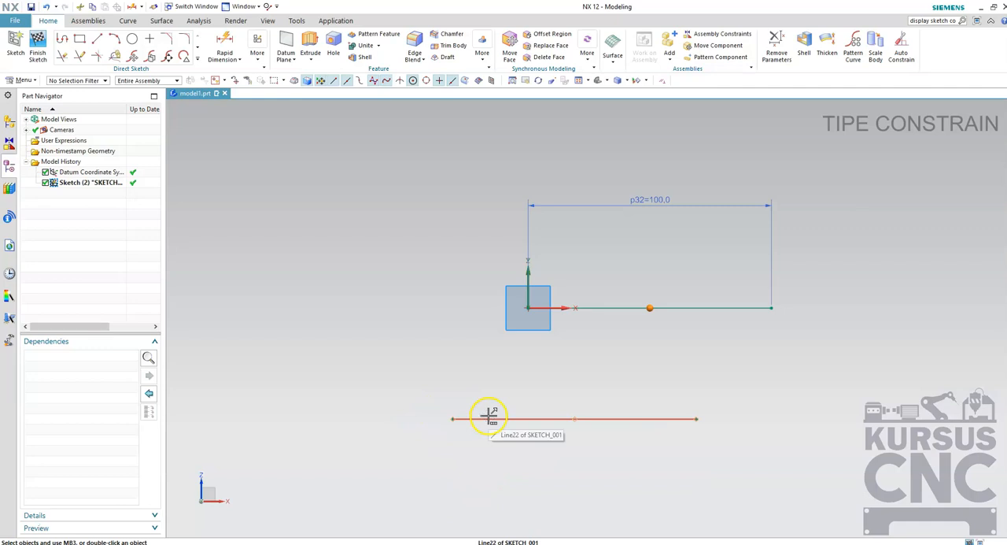